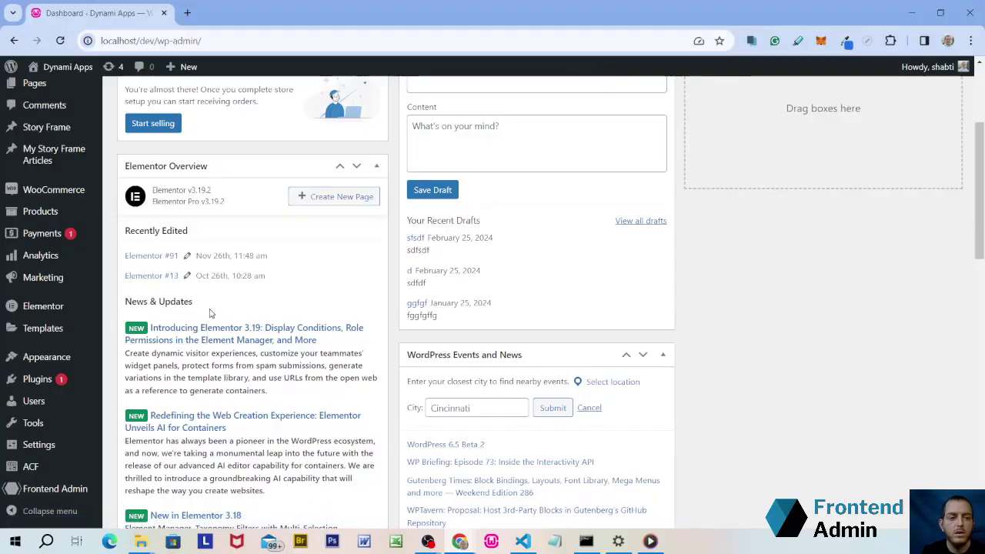
Scroll the dashboard and reveal the Frontend Admin flyout submenu in the admin sidebar
scroll(211, 312, down, 2)
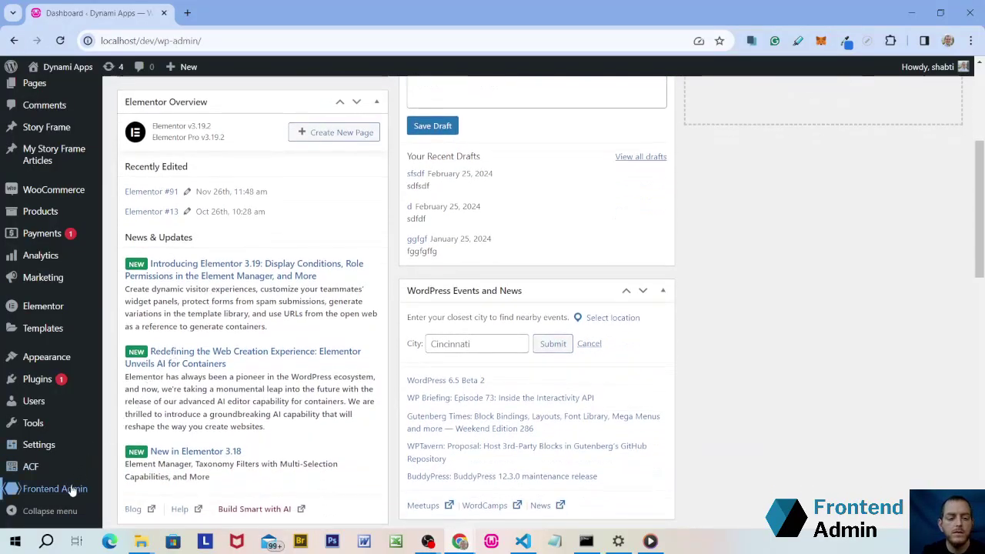
mouse_move(71, 491)
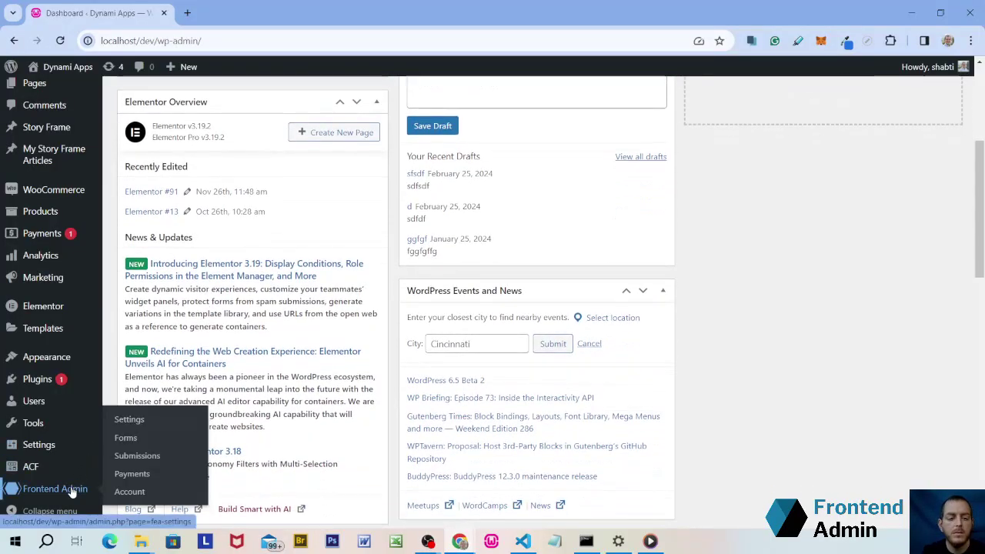
Create a Frontend Admin form titled 'New User Form' of type New User Form and publish it
click(127, 438)
click(192, 103)
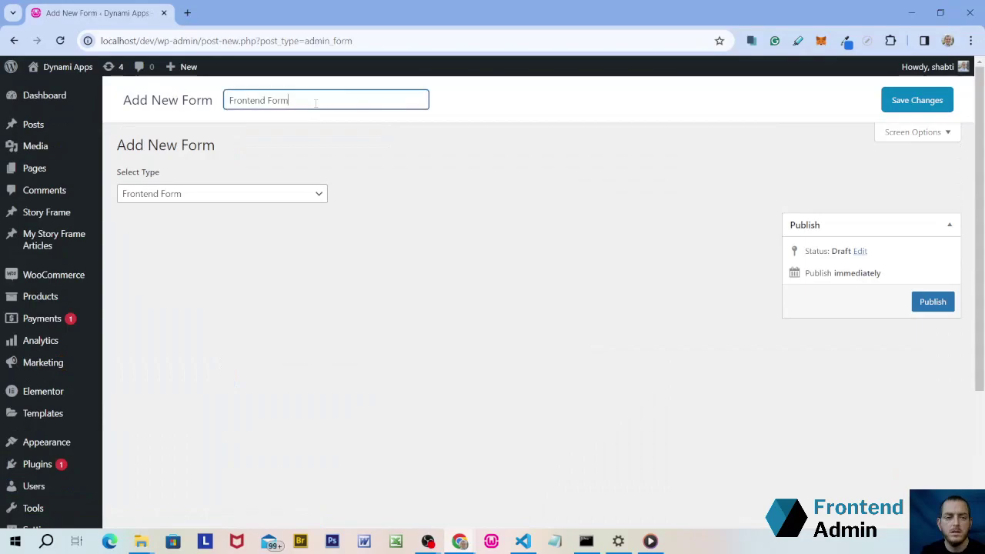
key(ctrl+shift+Left)
key(ctrl+shift+Left)
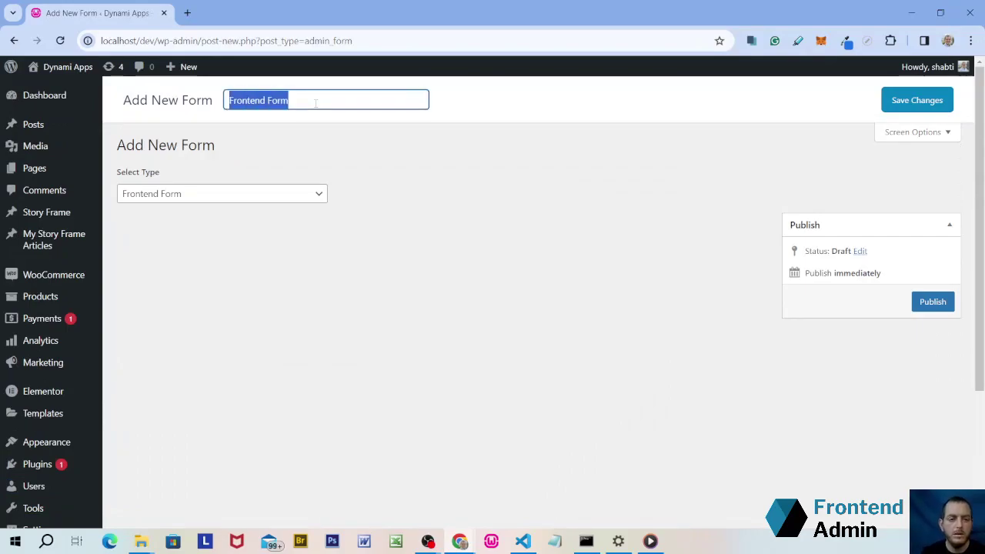
text(New User)
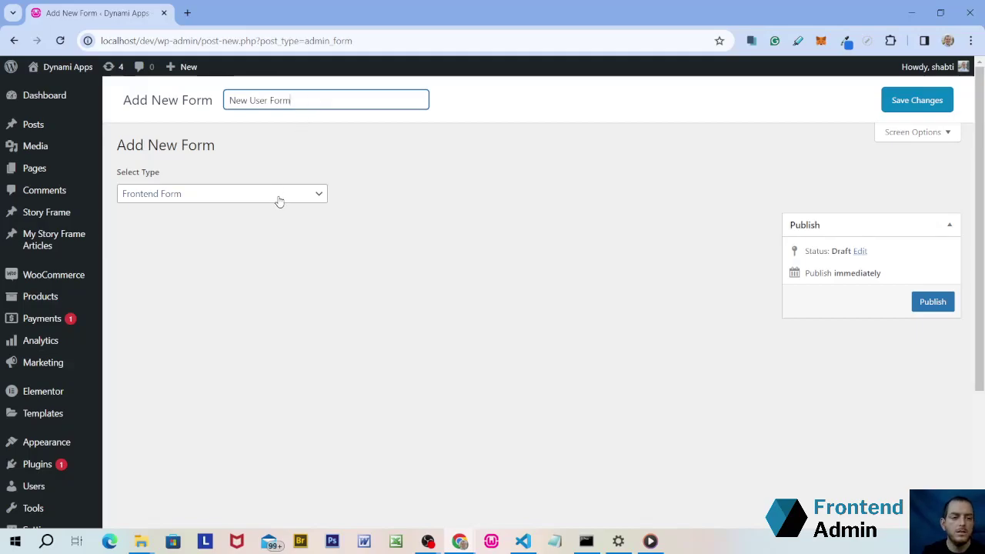
click(280, 199)
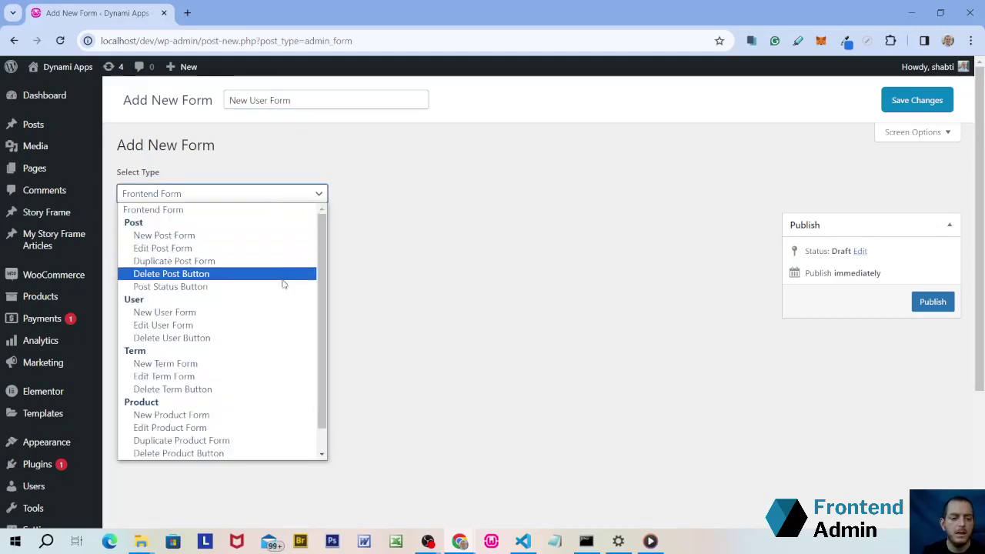
click(287, 313)
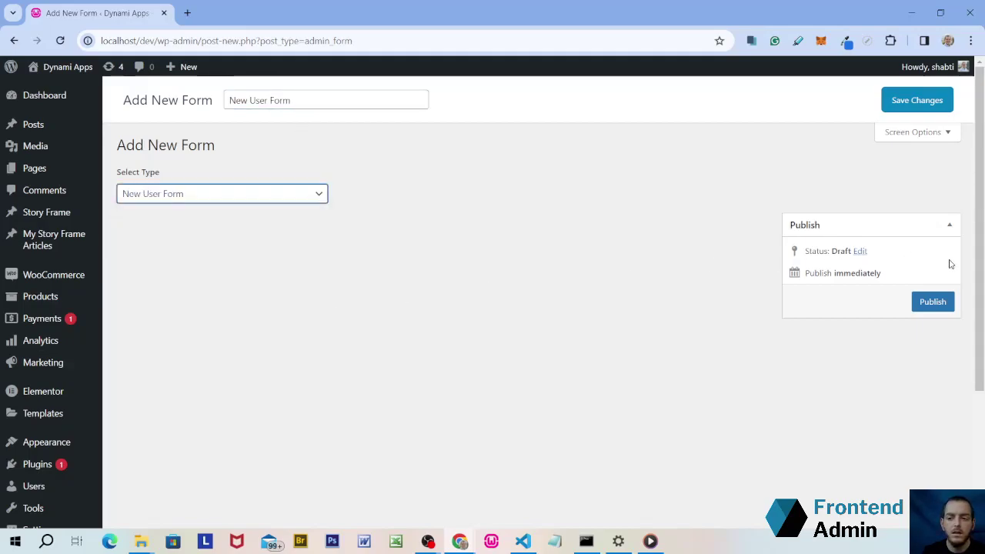
click(934, 302)
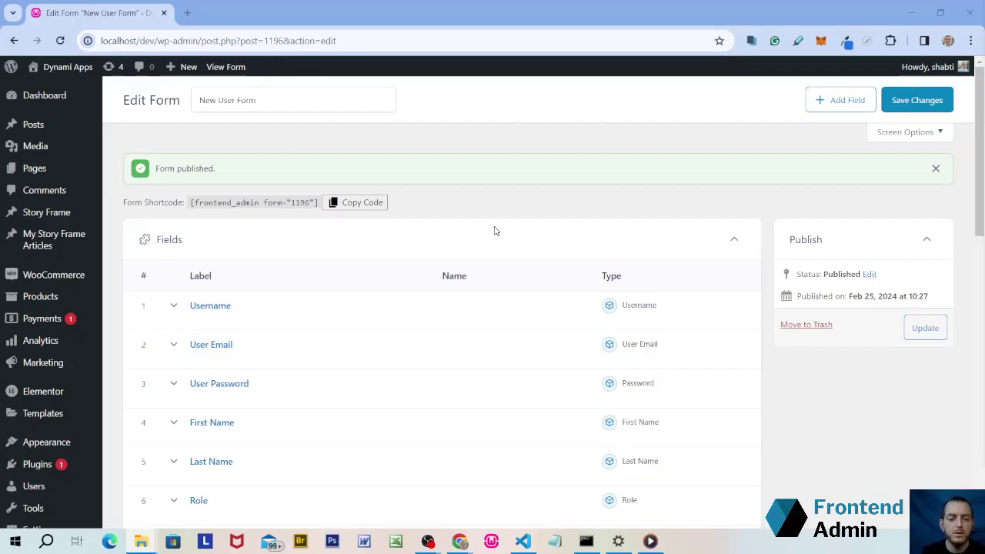
Scroll through the form's seven default fields, from Username to Submit Button
scroll(289, 310, down, 1)
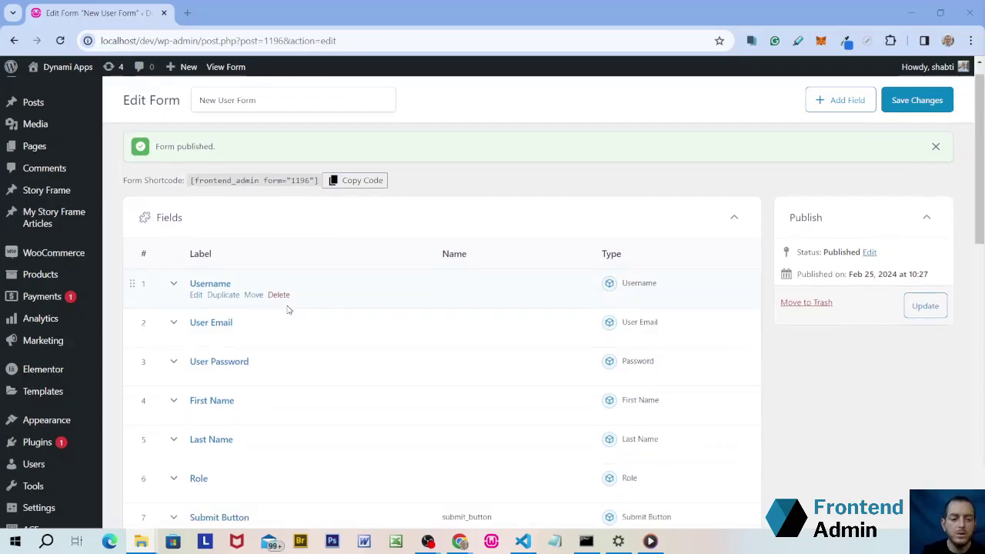
scroll(289, 310, down, 1)
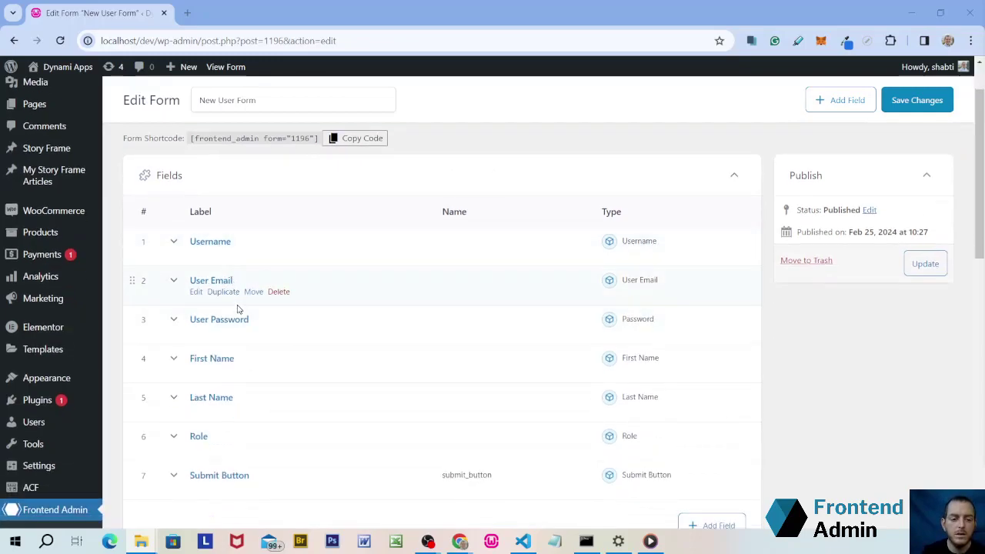
scroll(237, 309, down, 3)
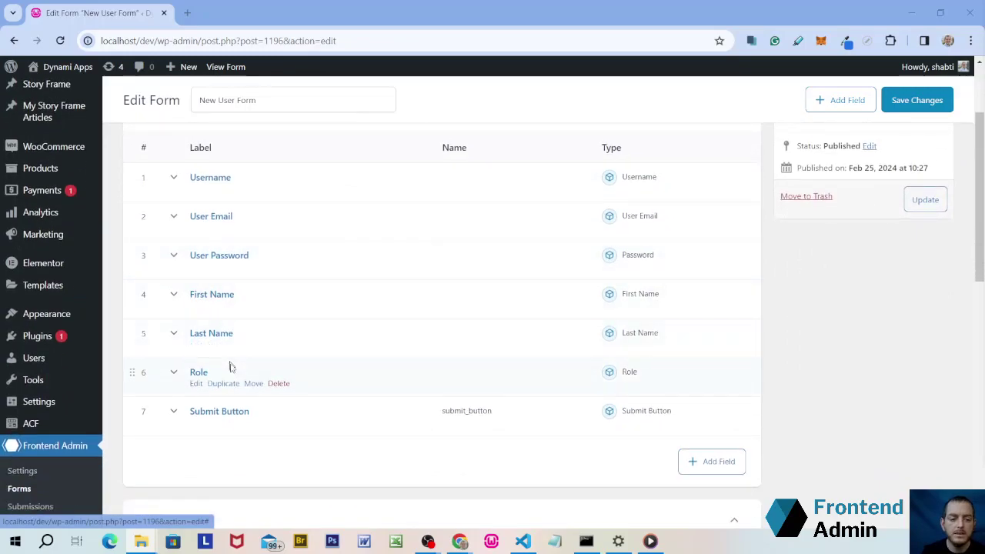
scroll(243, 408, up, 3)
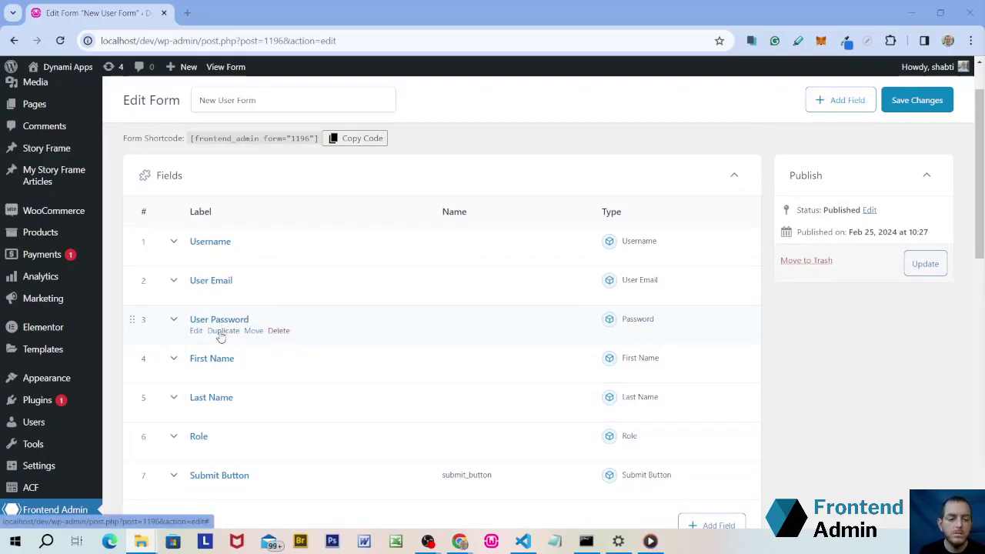
Duplicate User Password into a 'Confirm Password' field of type Password Confirm
click(218, 335)
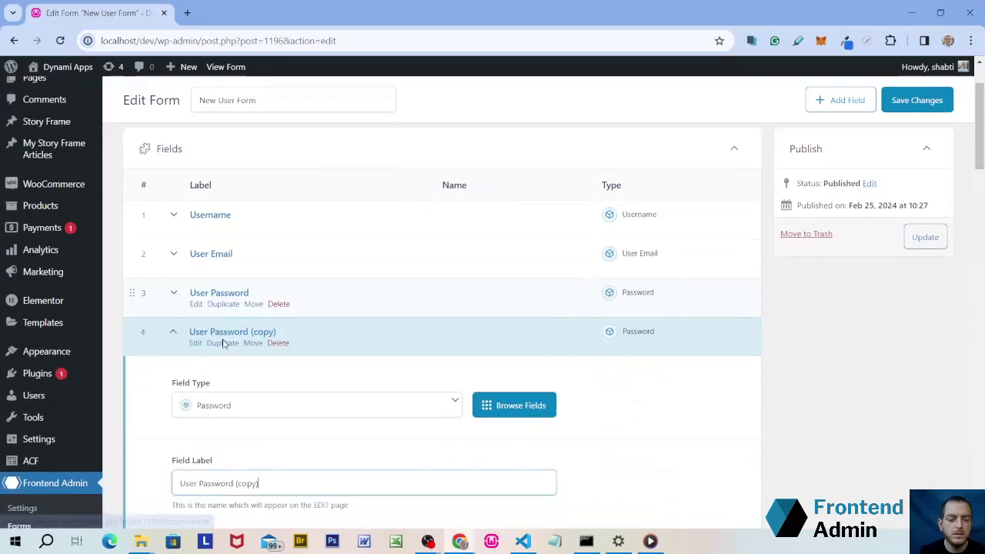
scroll(270, 318, down, 1)
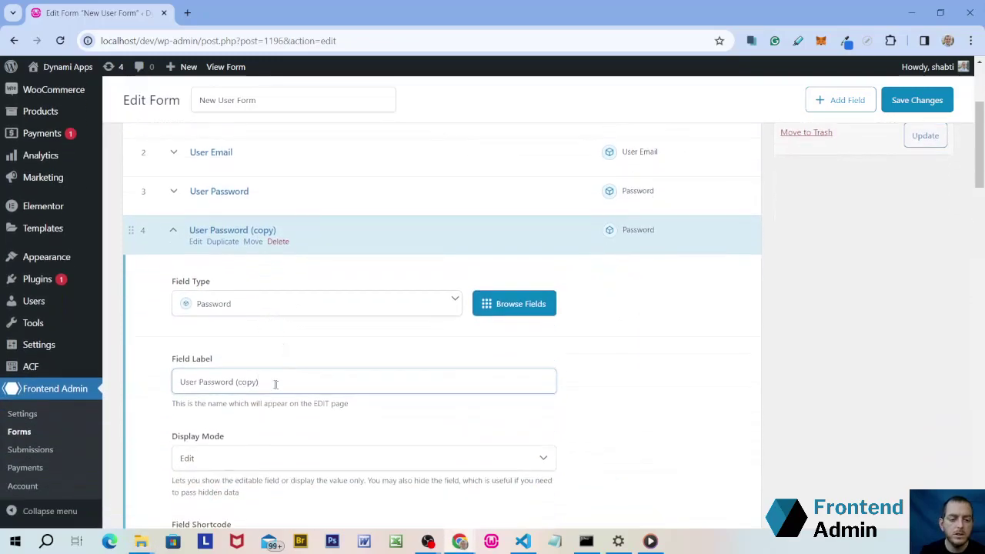
drag(276, 384, 175, 382)
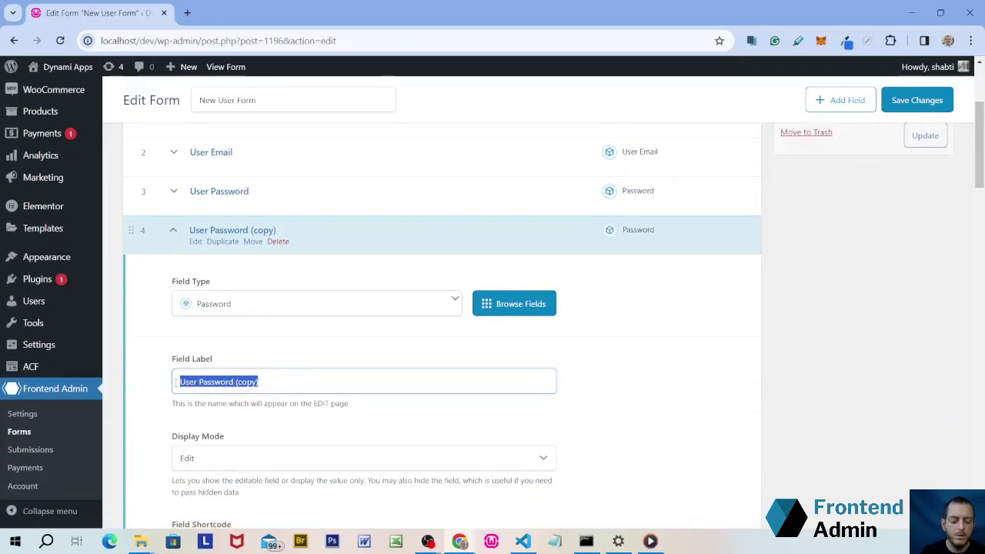
text(Confirm)
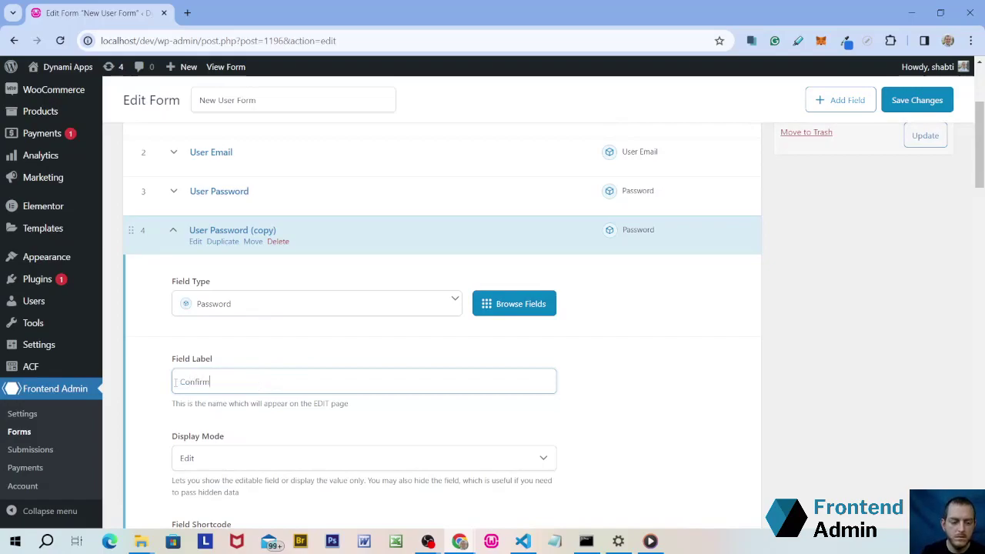
text( Password)
scroll(184, 389, down, 4)
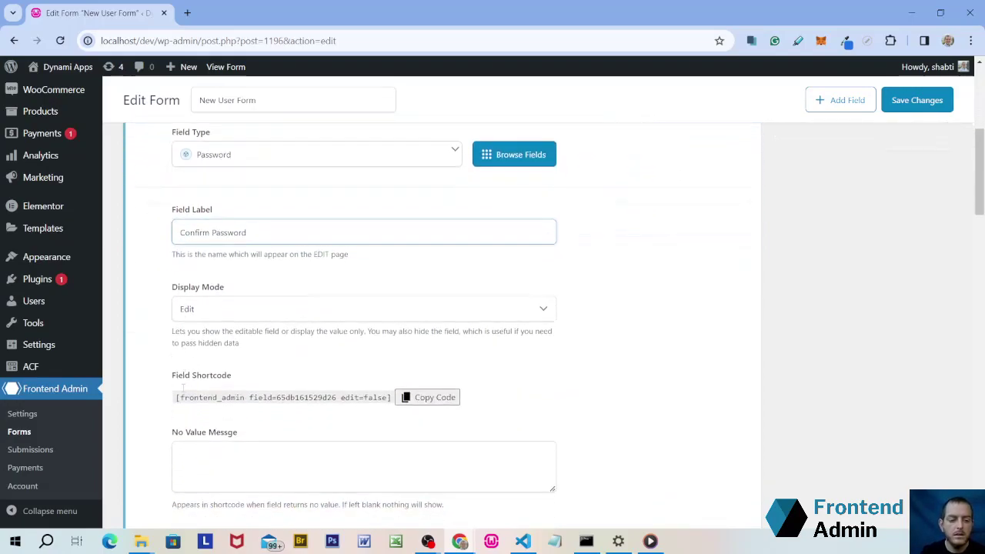
scroll(183, 388, up, 3)
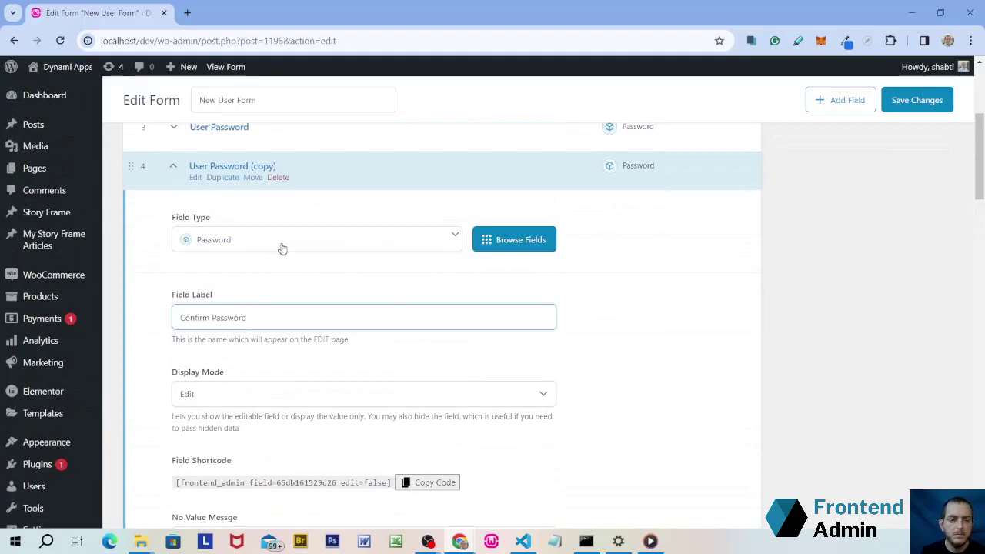
click(287, 250)
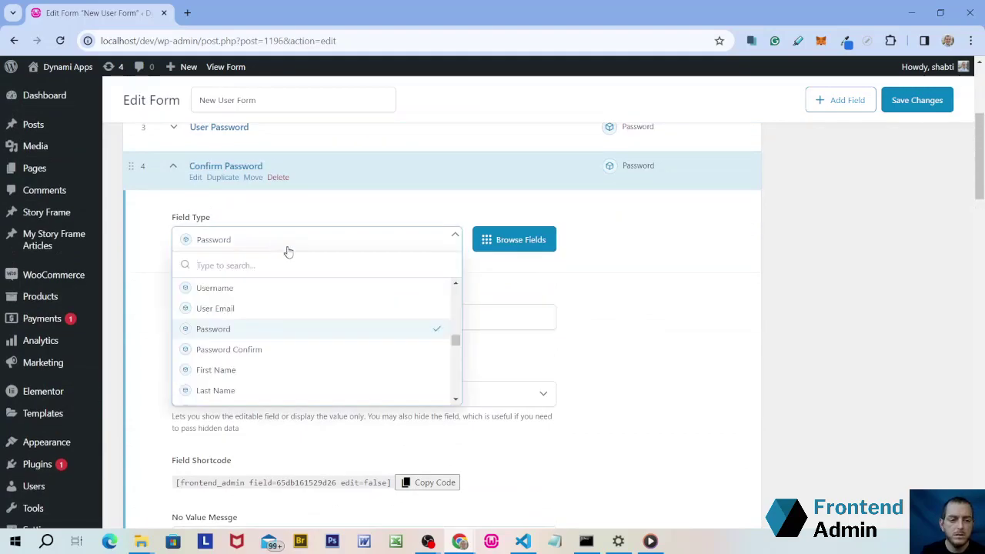
click(269, 351)
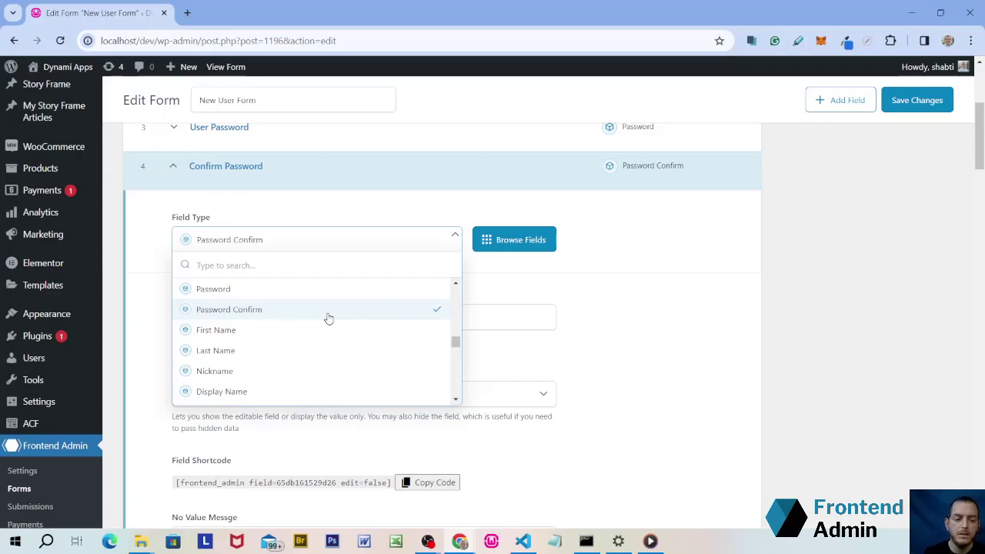
scroll(389, 361, up, 1)
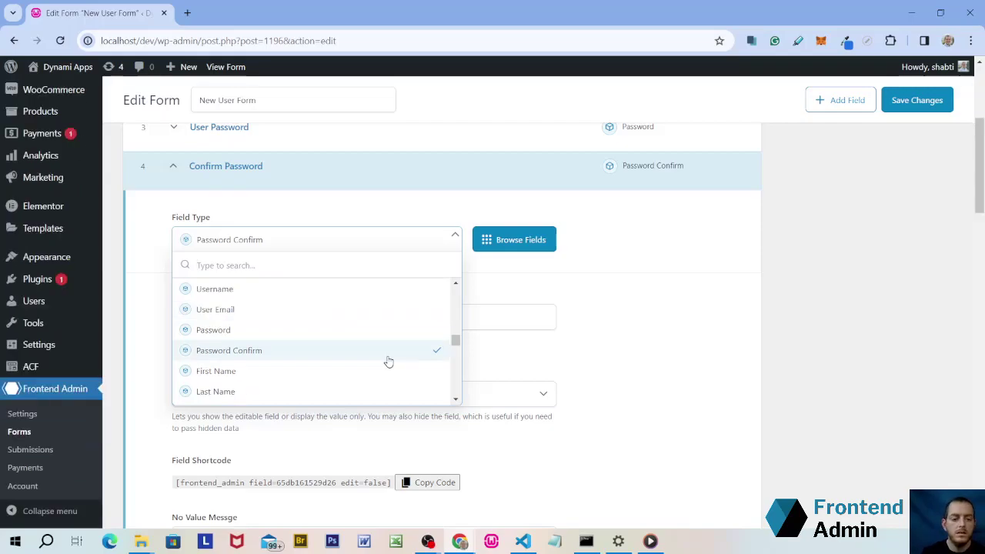
Collapse Confirm Password and check the Role field offers Subscriber and Customer roles
click(242, 163)
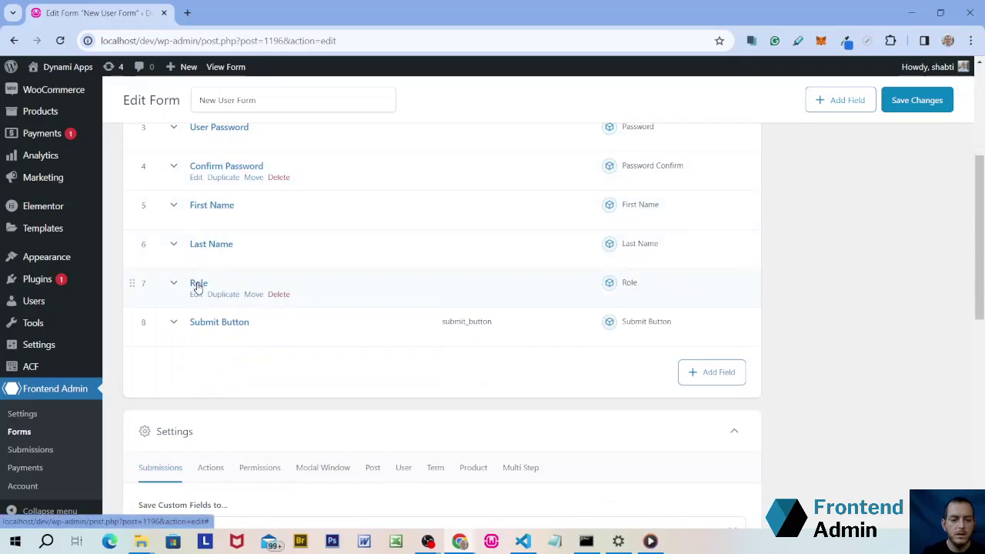
click(197, 283)
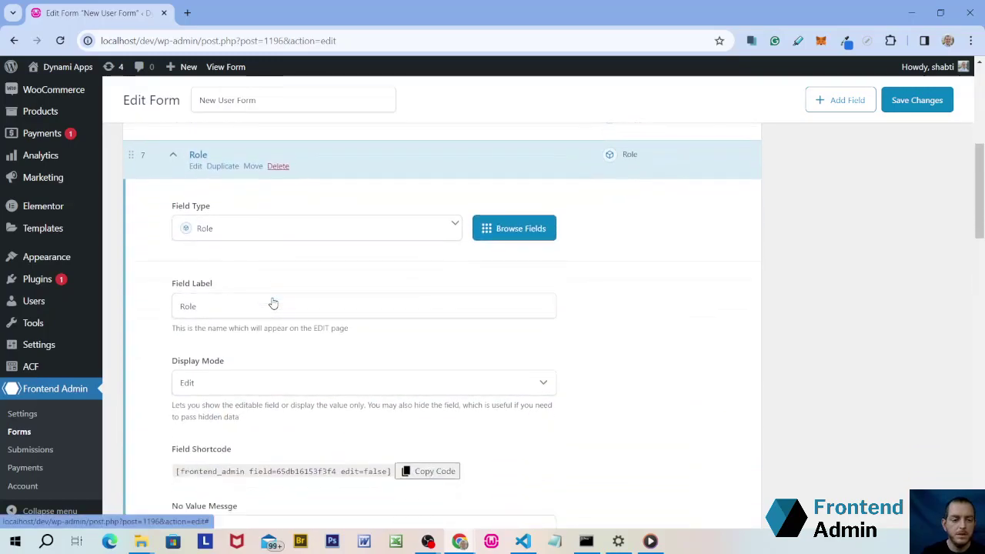
scroll(273, 300, down, 2)
scroll(272, 301, down, 4)
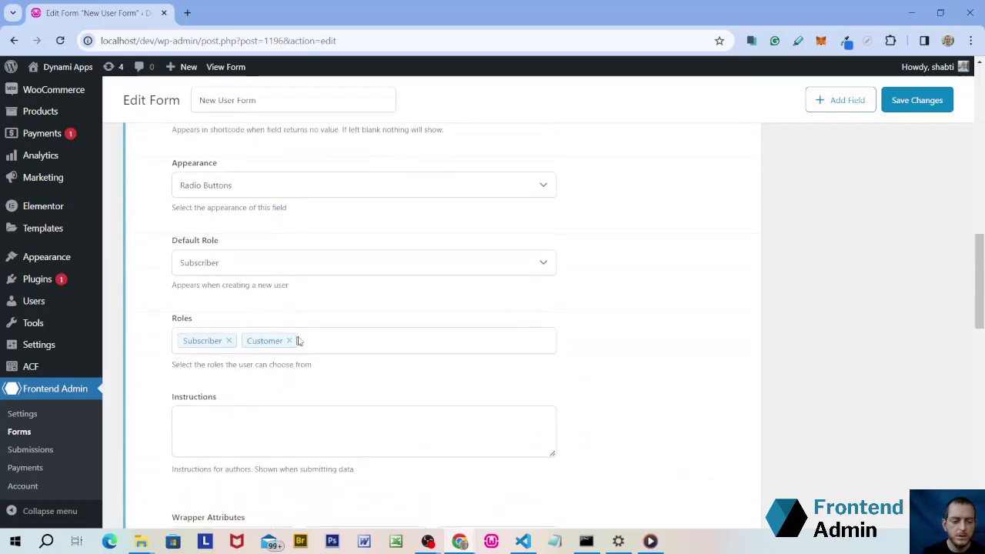
scroll(271, 347, down, 1)
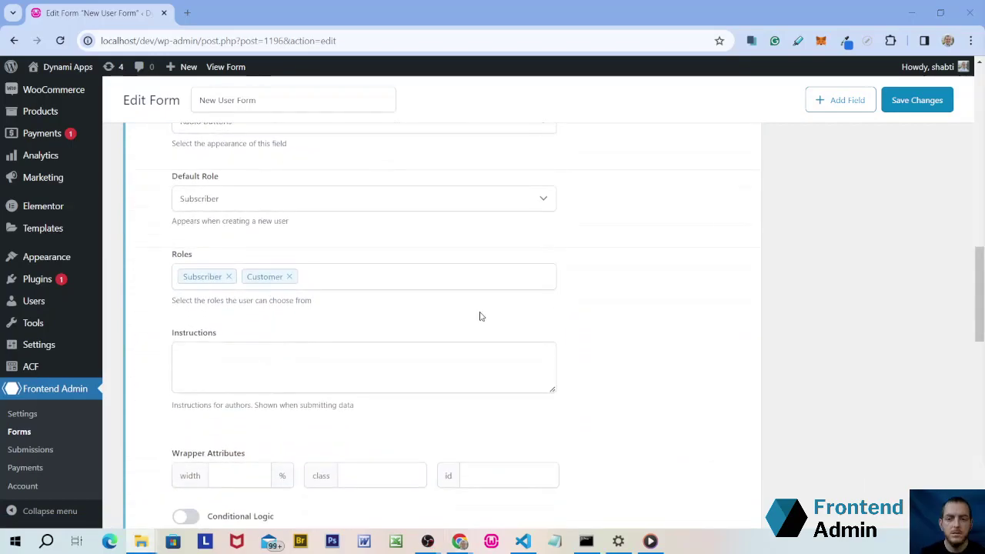
Save the form changes and open the live form in a new tab
click(888, 106)
right_click(243, 68)
click(248, 78)
Preview the live New User Form's fields, then return to the form editor
key(ctrl+Tab)
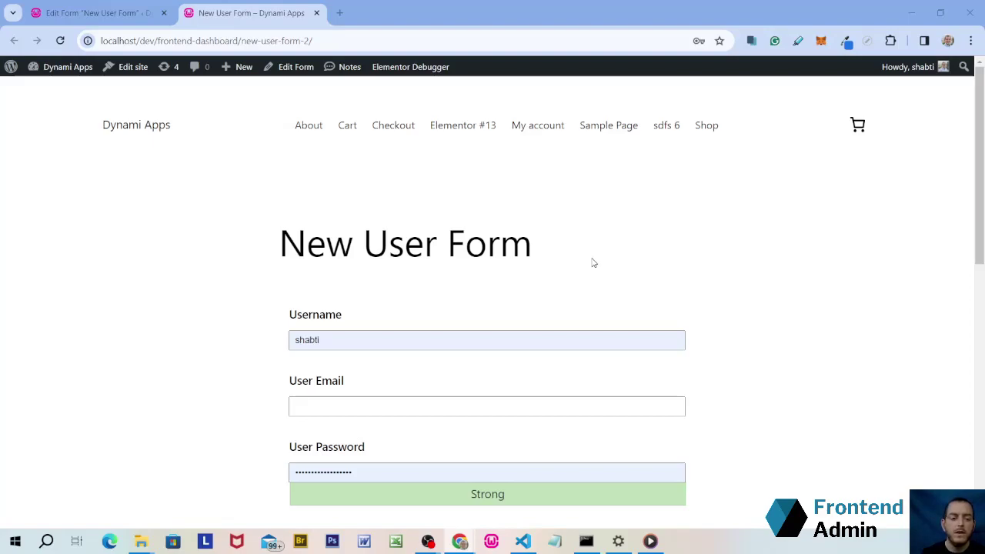
scroll(593, 263, down, 6)
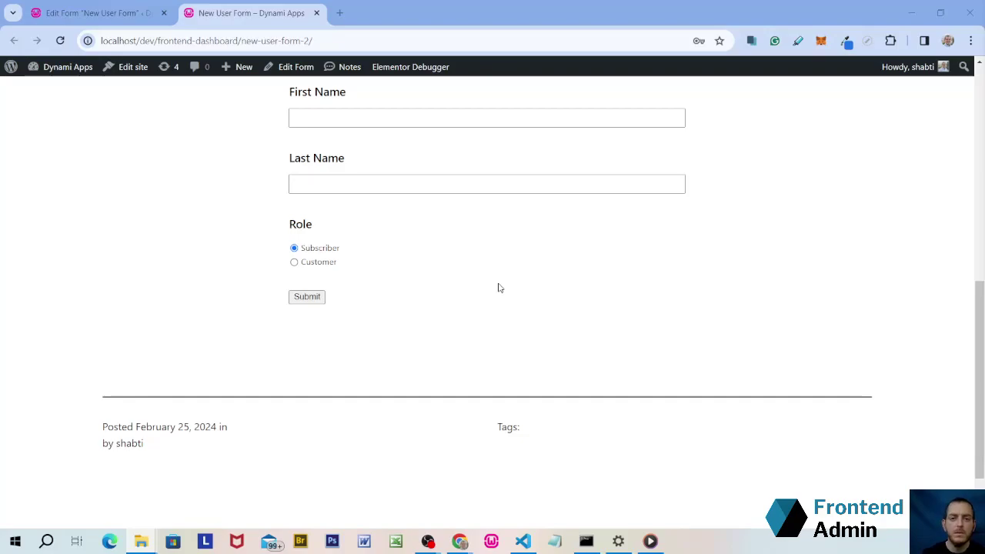
click(117, 13)
Set Submission Requirements to Admin Approval and save the form settings
scroll(299, 325, down, 5)
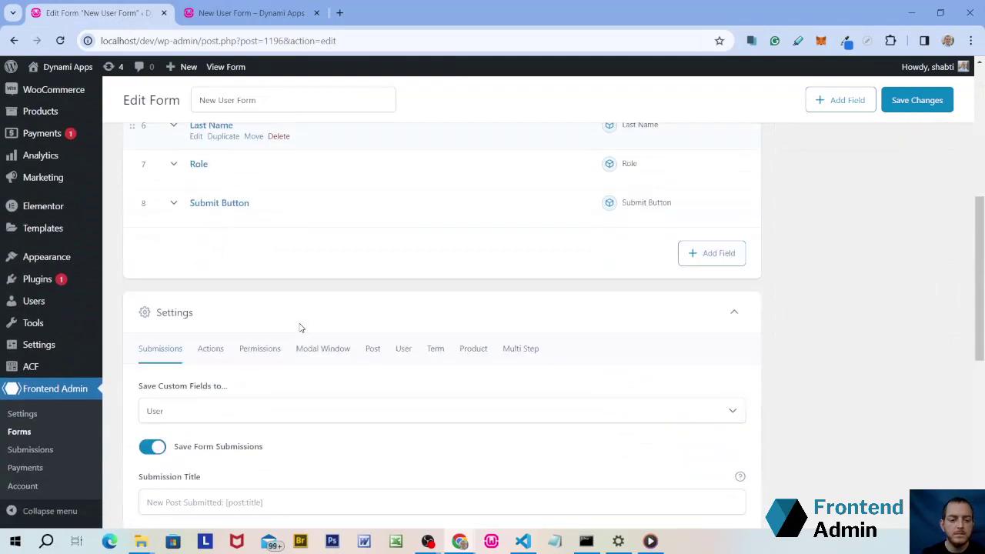
scroll(253, 308, down, 2)
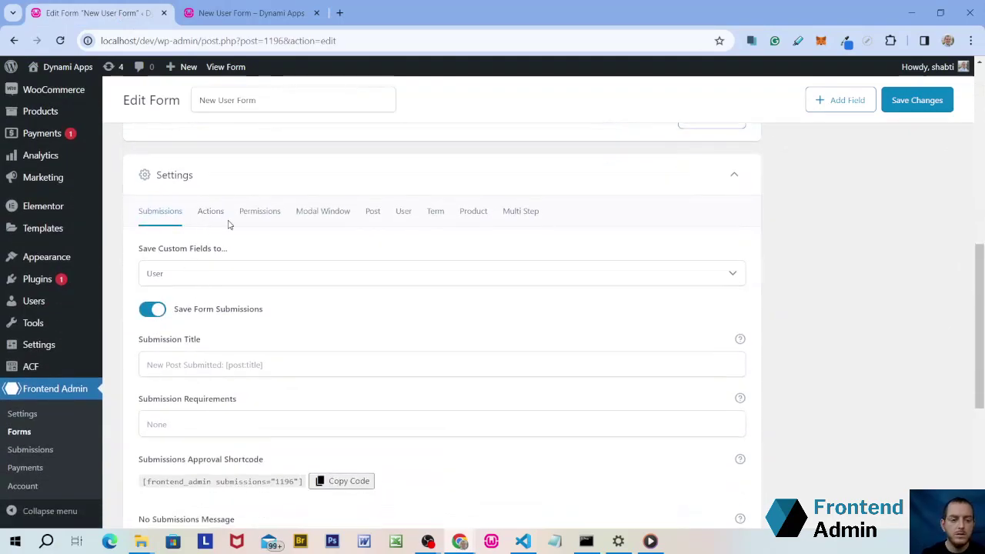
scroll(166, 204, down, 1)
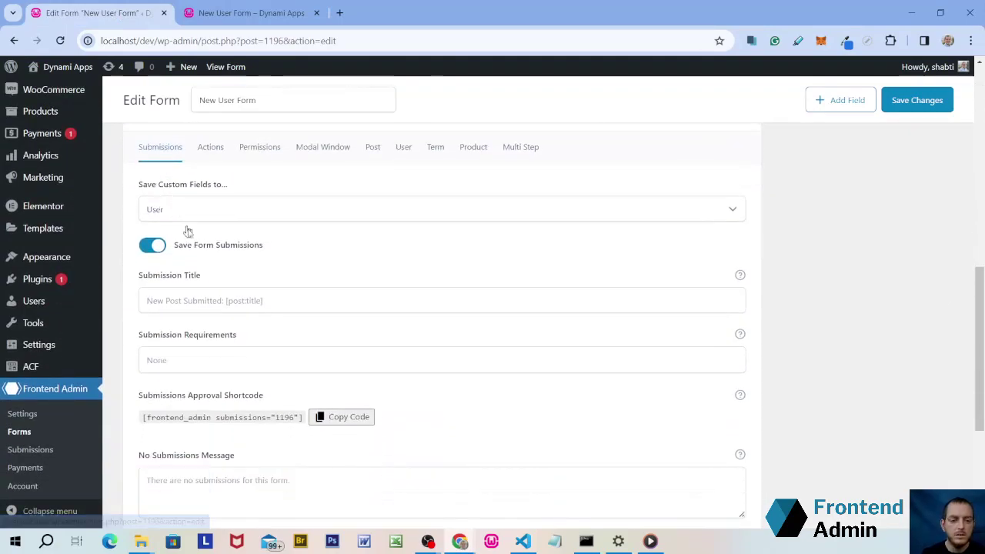
click(189, 362)
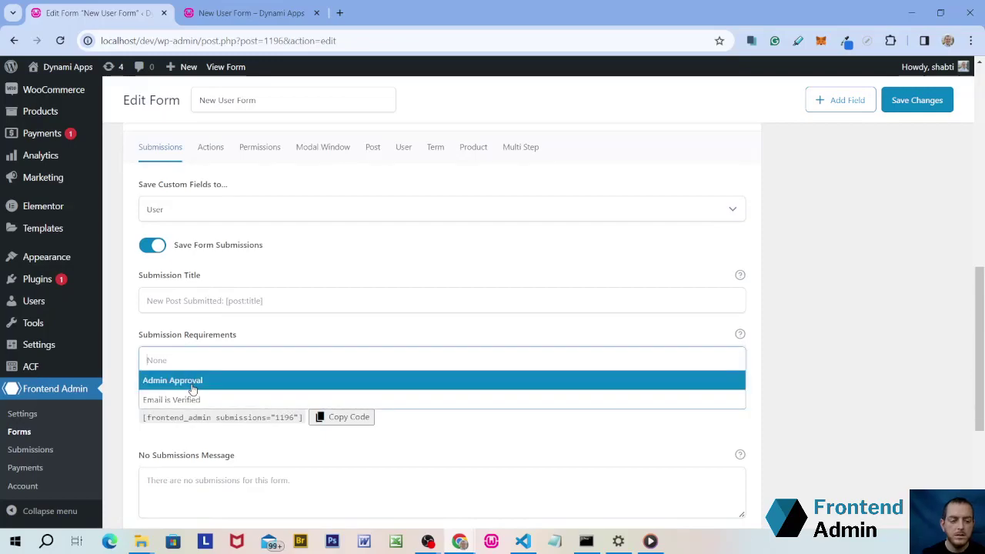
click(192, 390)
scroll(246, 389, down, 1)
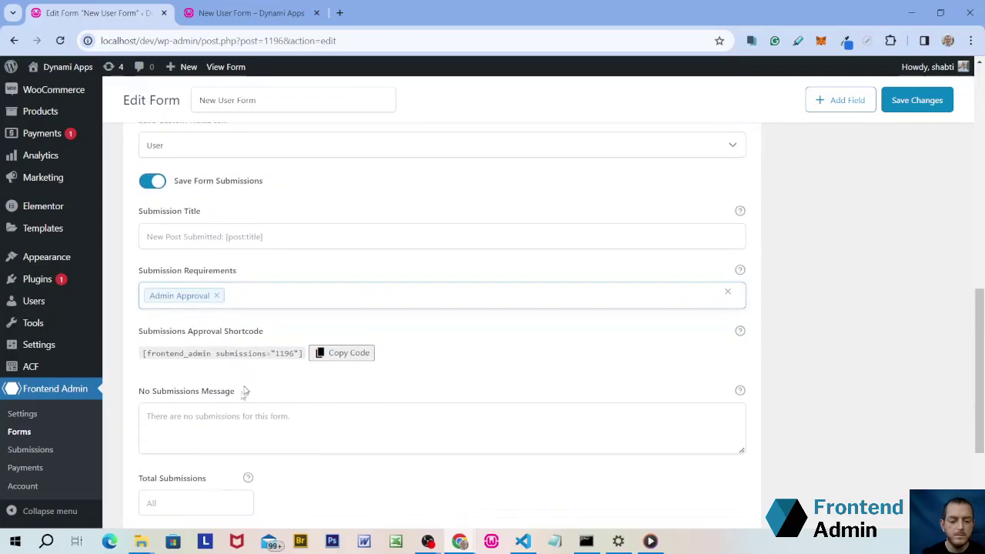
click(926, 114)
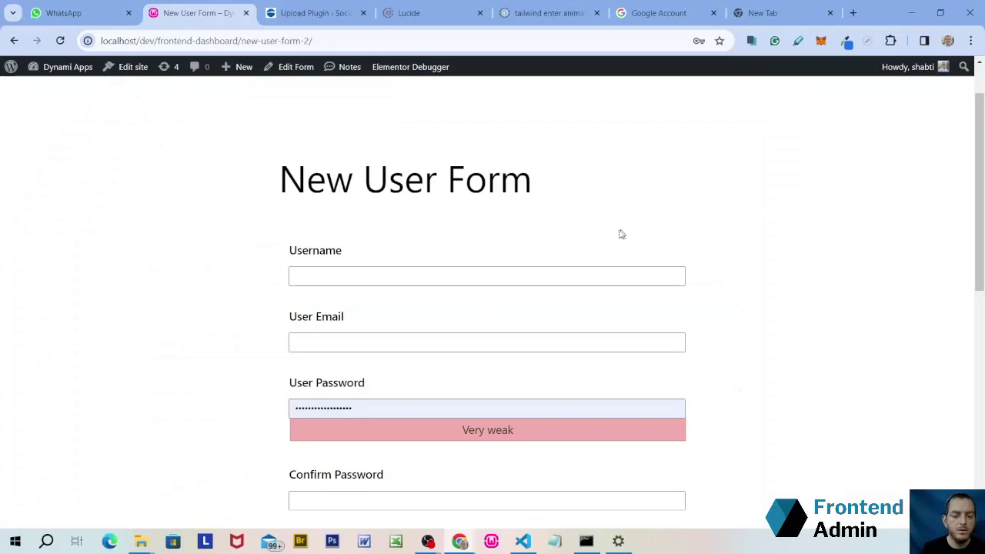
Fill in the username from the browser suggestion and the new user's e-mail address
click(559, 276)
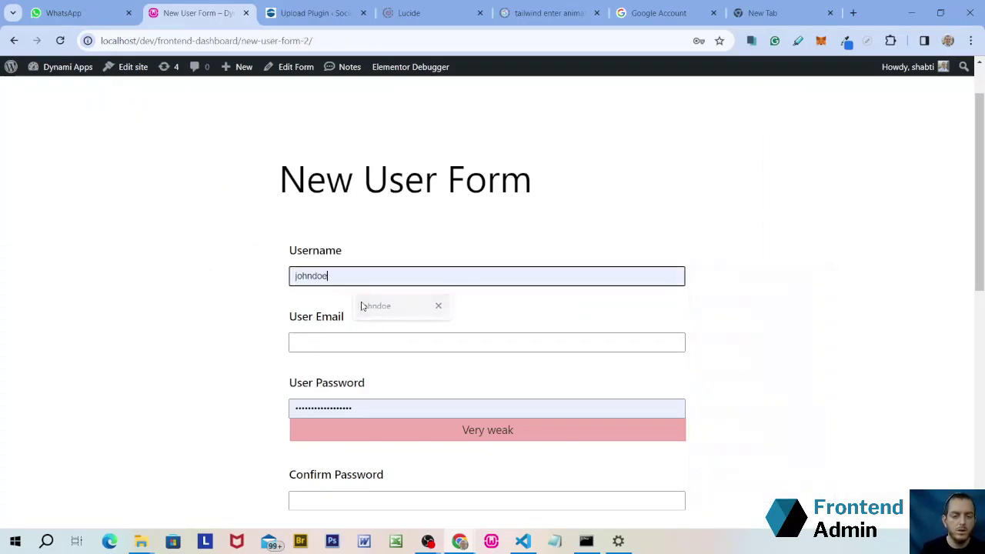
click(362, 306)
click(360, 335)
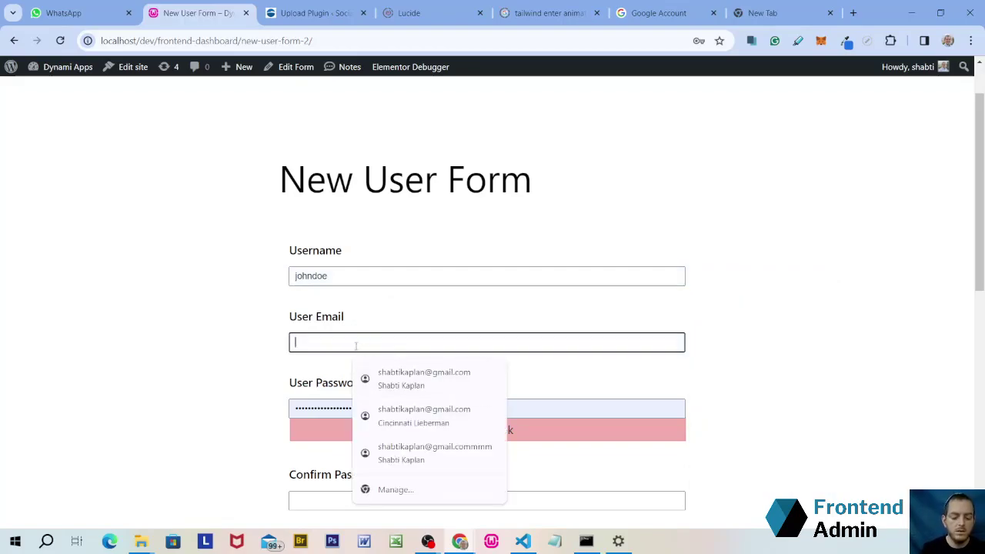
text(johndo)
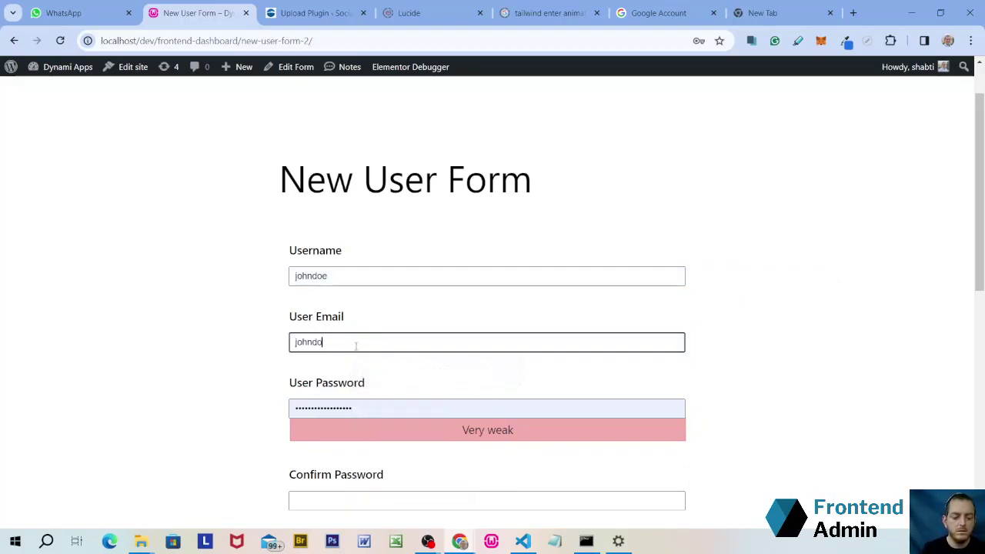
text(e@sjhfslkj.com)
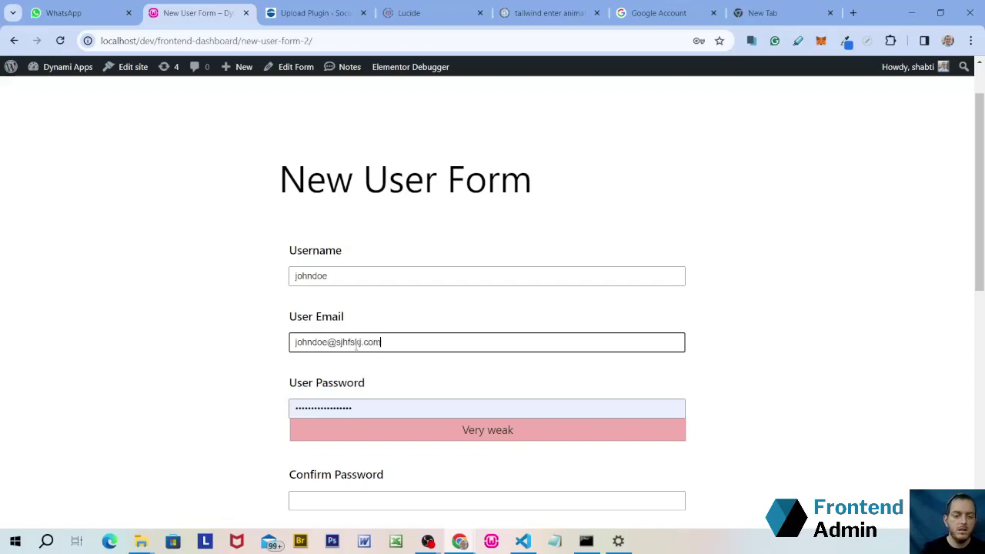
scroll(357, 346, down, 2)
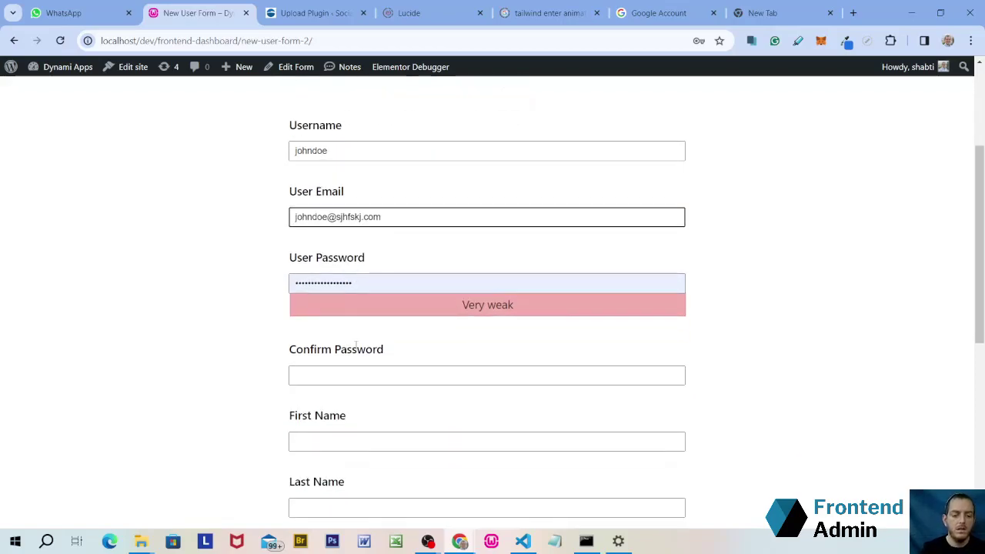
Paste the new password into both User Password and Confirm Password so they match
click(392, 277)
key(ctrl+a)
key(ctrl+v)
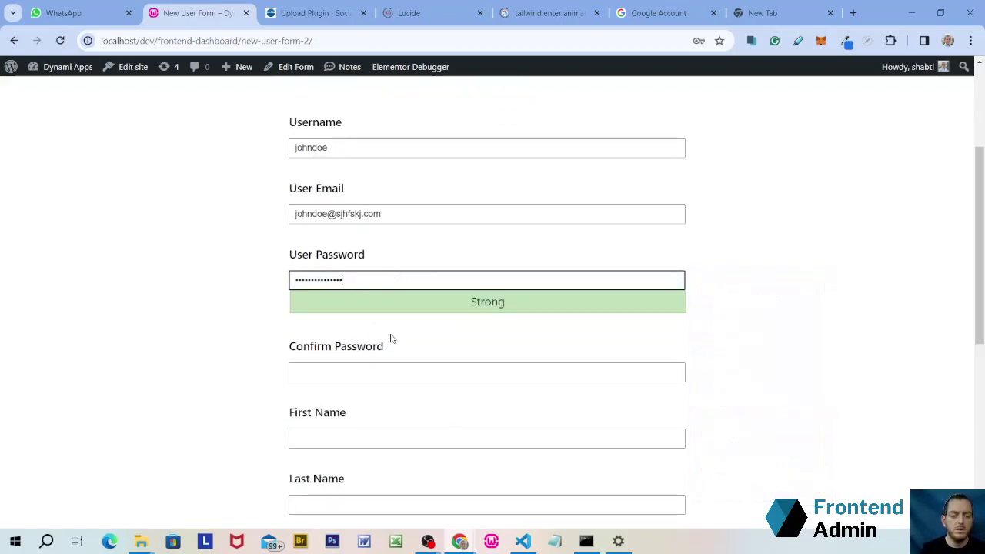
click(392, 370)
key(ctrl+v)
scroll(396, 372, down, 1)
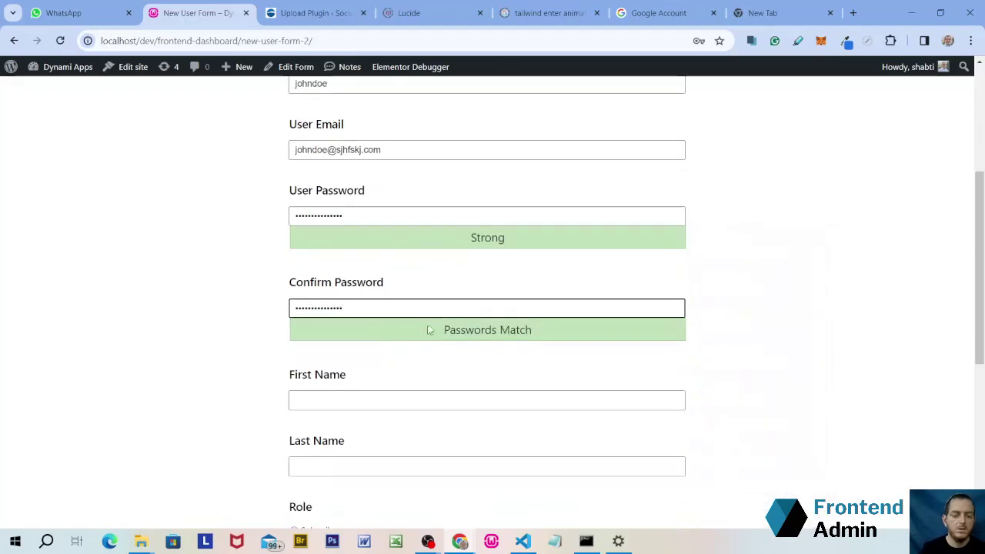
scroll(381, 325, down, 2)
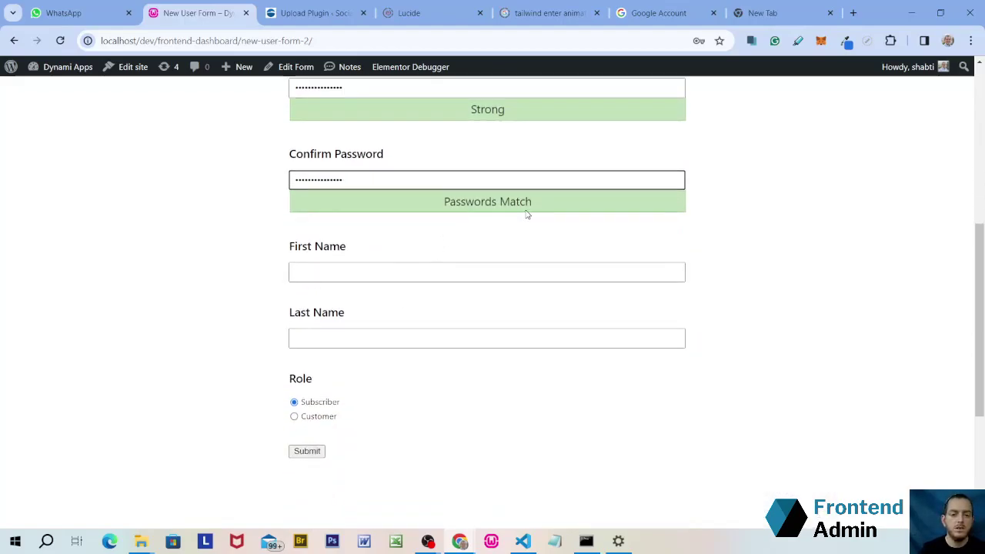
key(BackSpace)
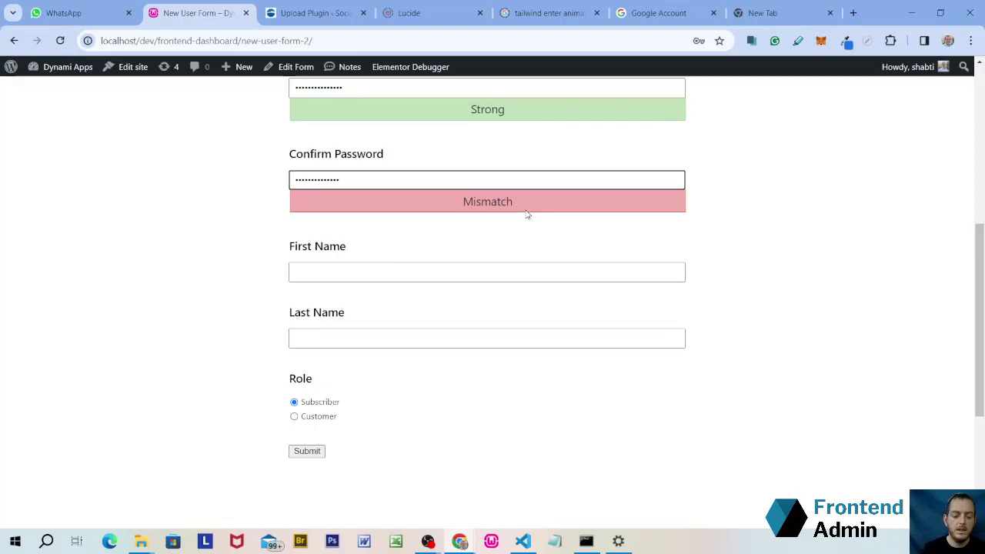
key(ctrl+a)
key(ctrl+v)
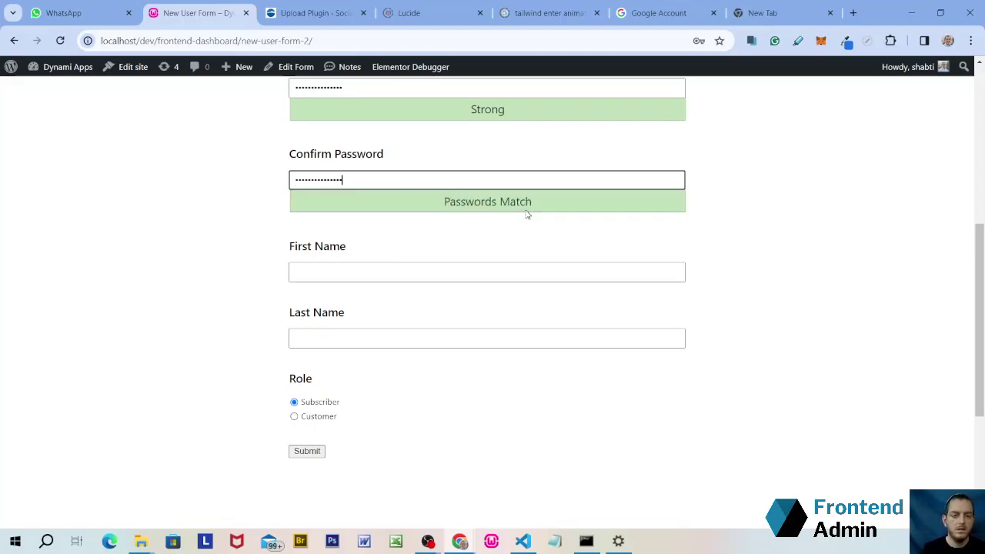
scroll(527, 215, down, 1)
Enter the user's first and last name and submit the registration
click(527, 210)
text(J)
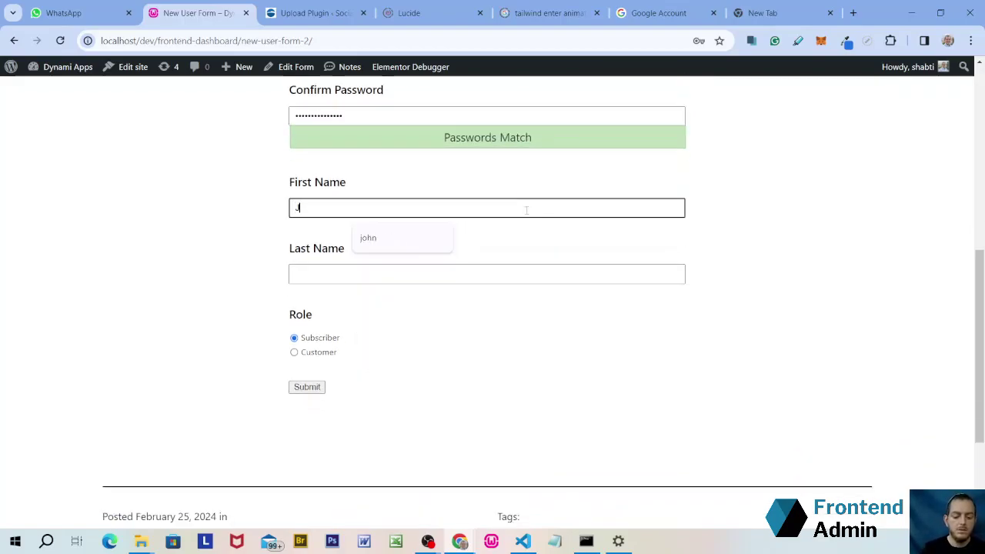
text(ohjn)
key(BackSpace)
key(BackSpace)
text(n)
key(Tab)
text(Do)
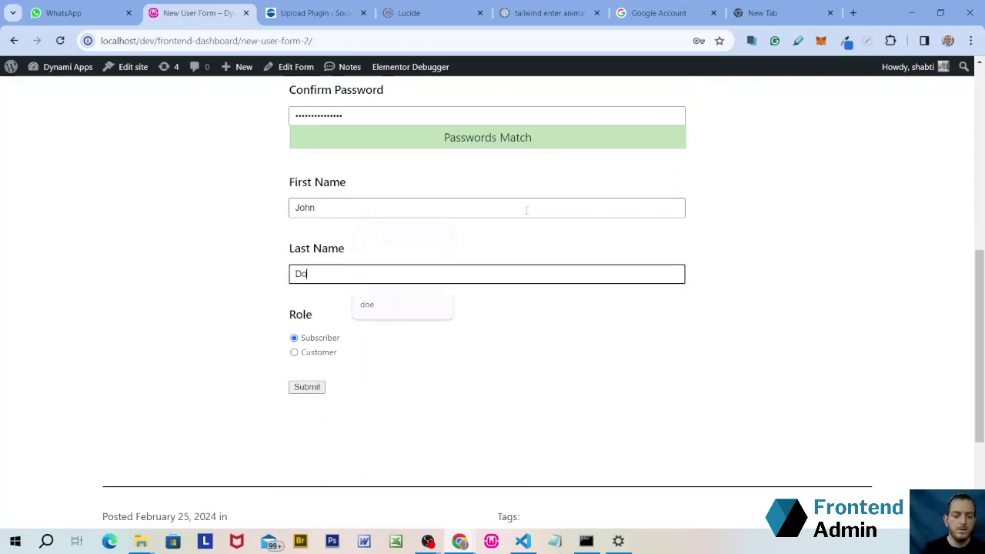
scroll(516, 208, down, 2)
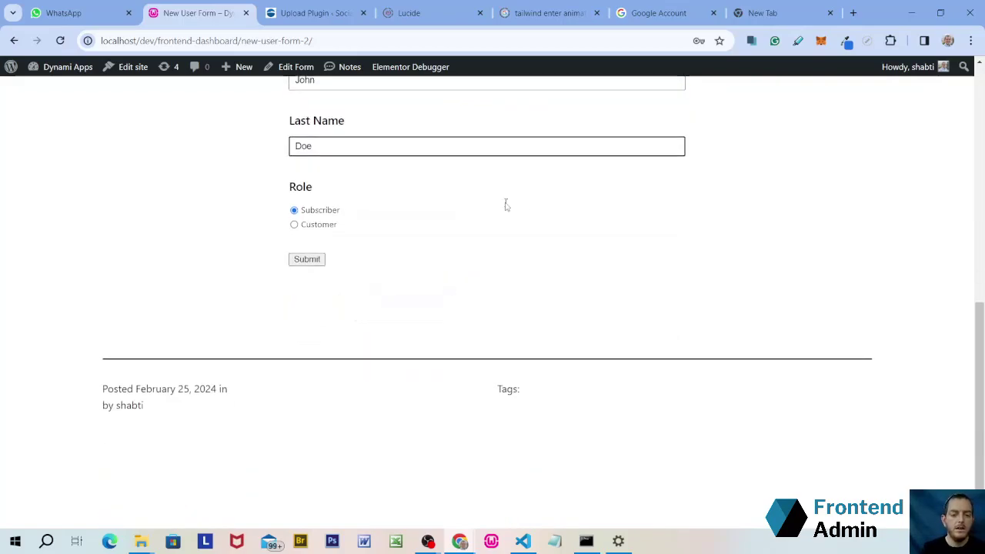
click(306, 260)
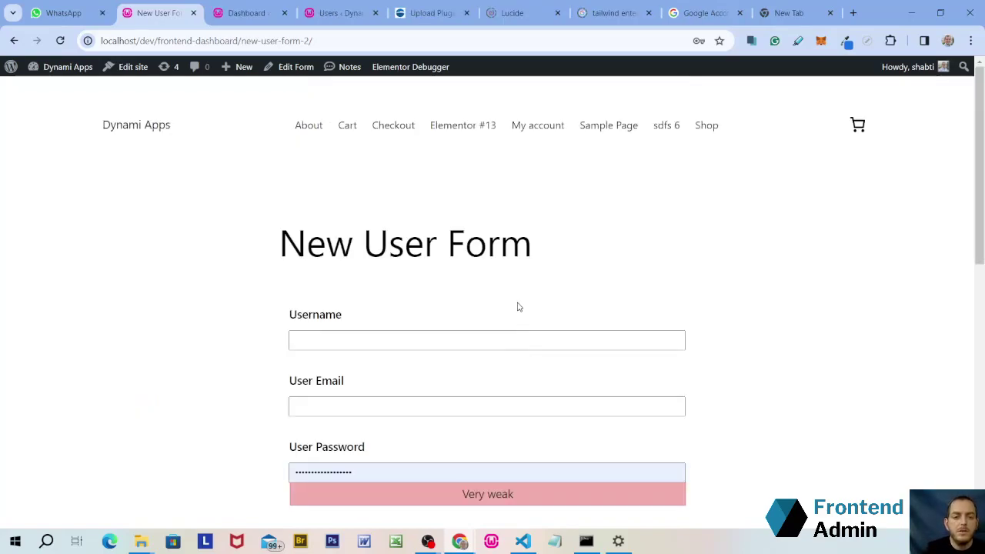
Switch to the Users tab and confirm it still lists seven users
click(342, 15)
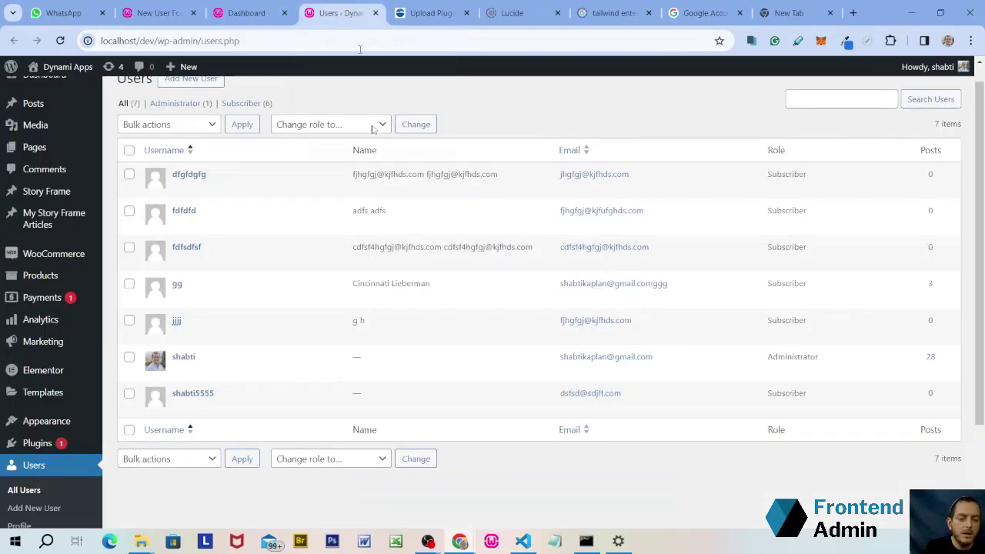
scroll(370, 248, down, 2)
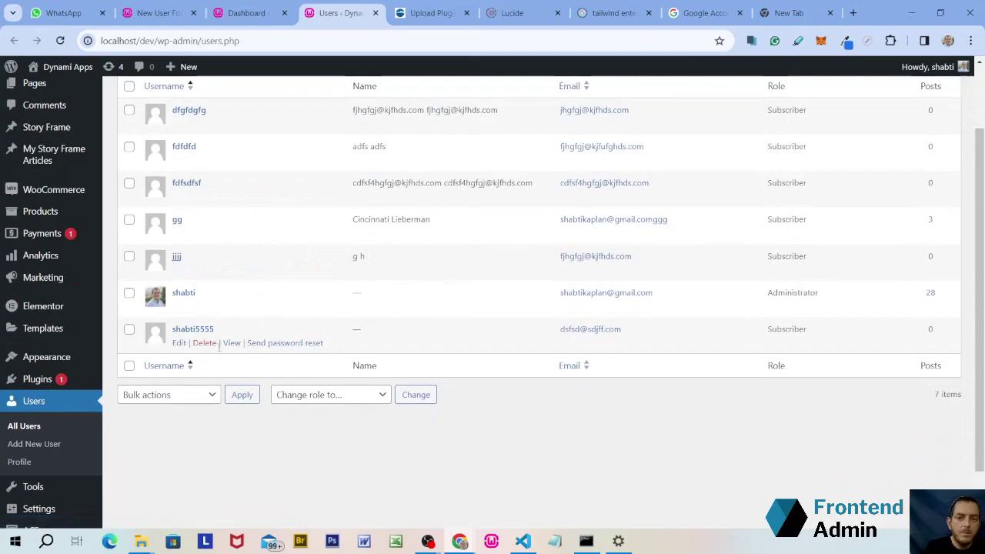
scroll(217, 351, up, 1)
scroll(218, 349, up, 1)
scroll(219, 349, down, 3)
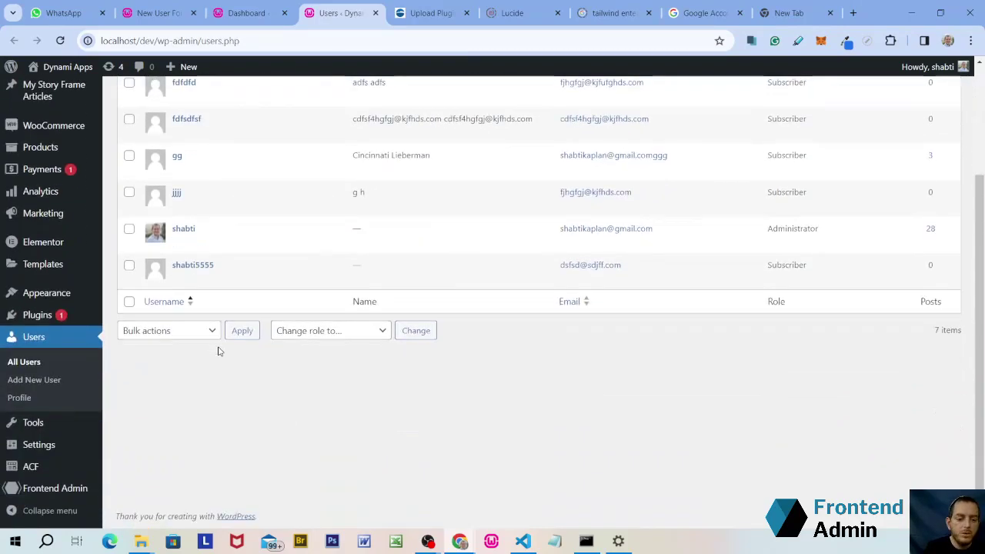
mouse_move(75, 496)
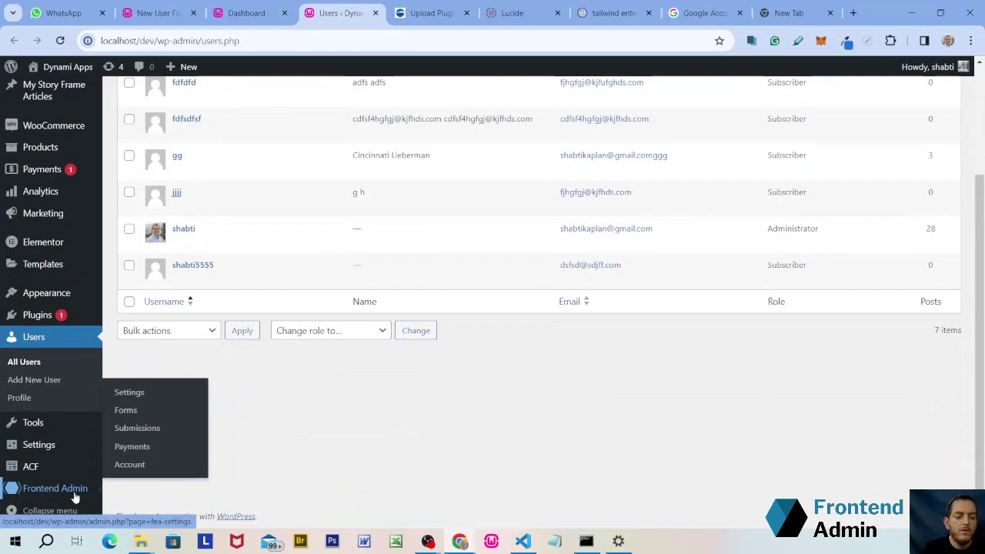
Approve the newest New User Form submission and confirm the Users list now shows 8 users
click(137, 436)
click(159, 198)
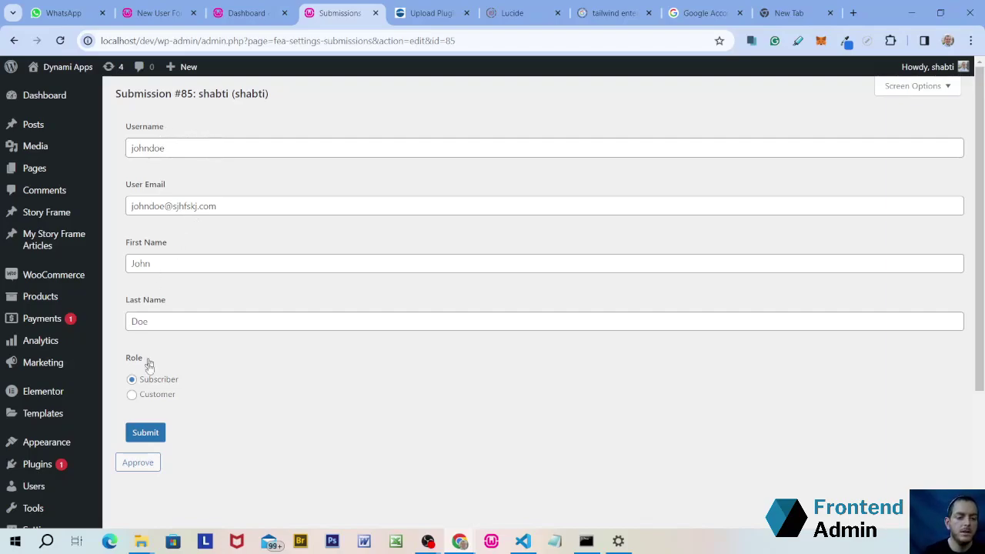
click(149, 469)
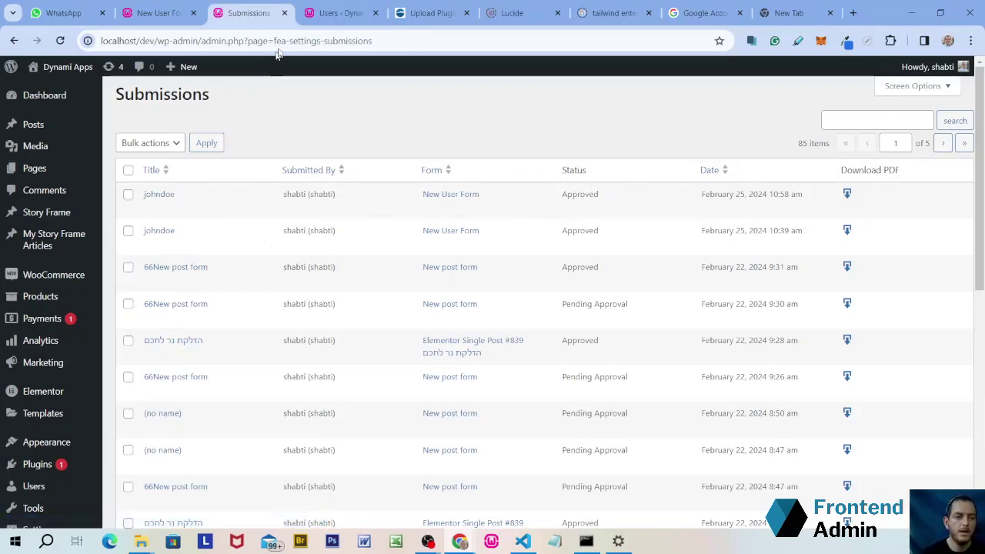
click(309, 20)
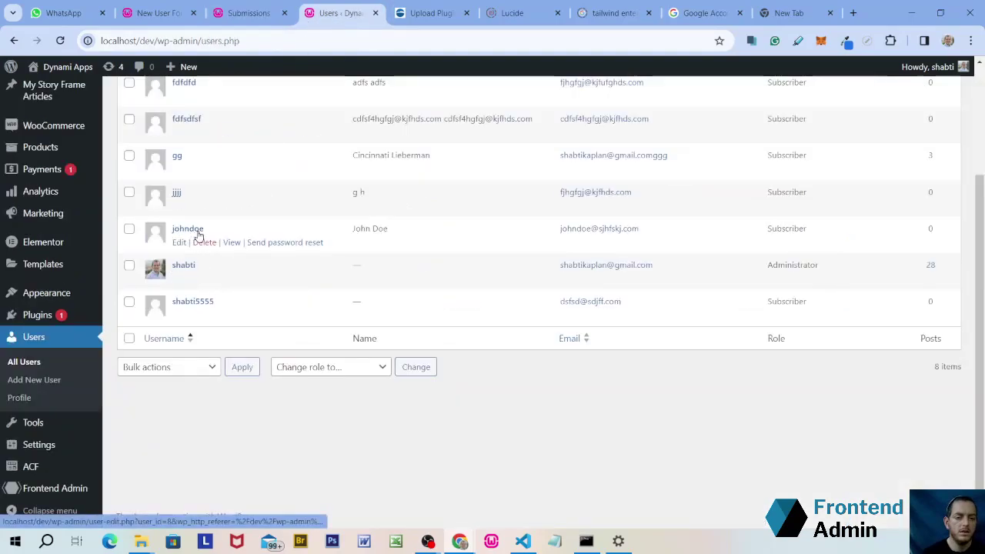